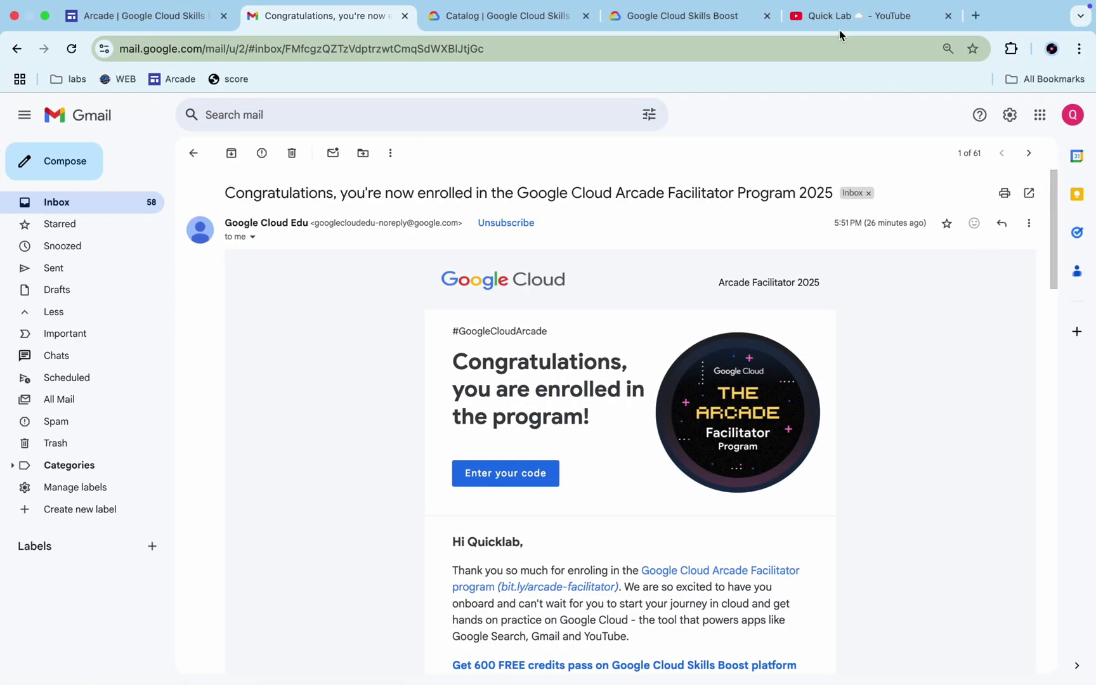
Step: Leave the Quick Lab channel videos and return to the enrolment email's access-code instructions
{"action": "left_click", "coordinate": [838, 24]}
{"action": "mouse_move", "coordinate": [531, 376]}
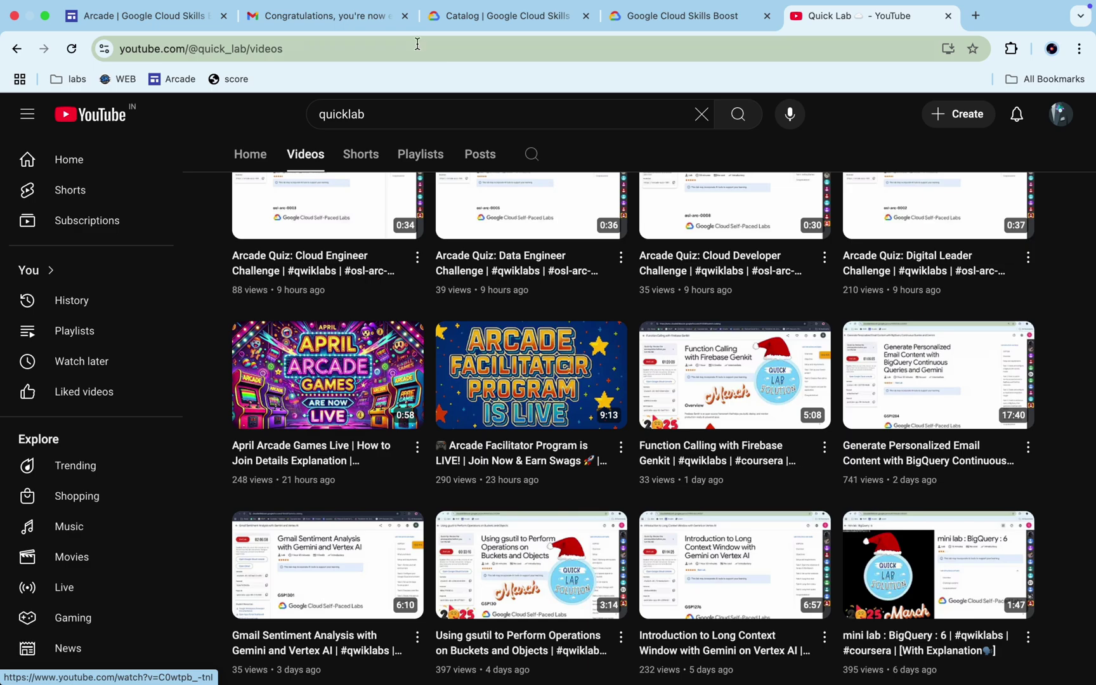
{"action": "left_click", "coordinate": [310, 19]}
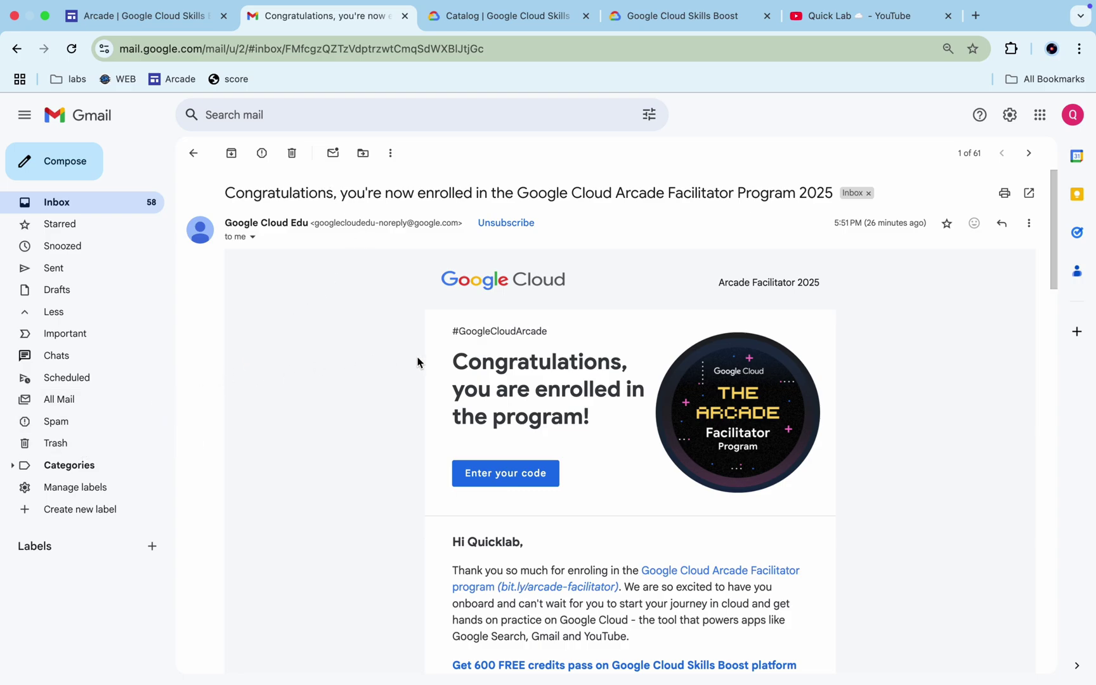
{"action": "scroll", "coordinate": [591, 277], "scroll_direction": "down", "scroll_amount": 2}
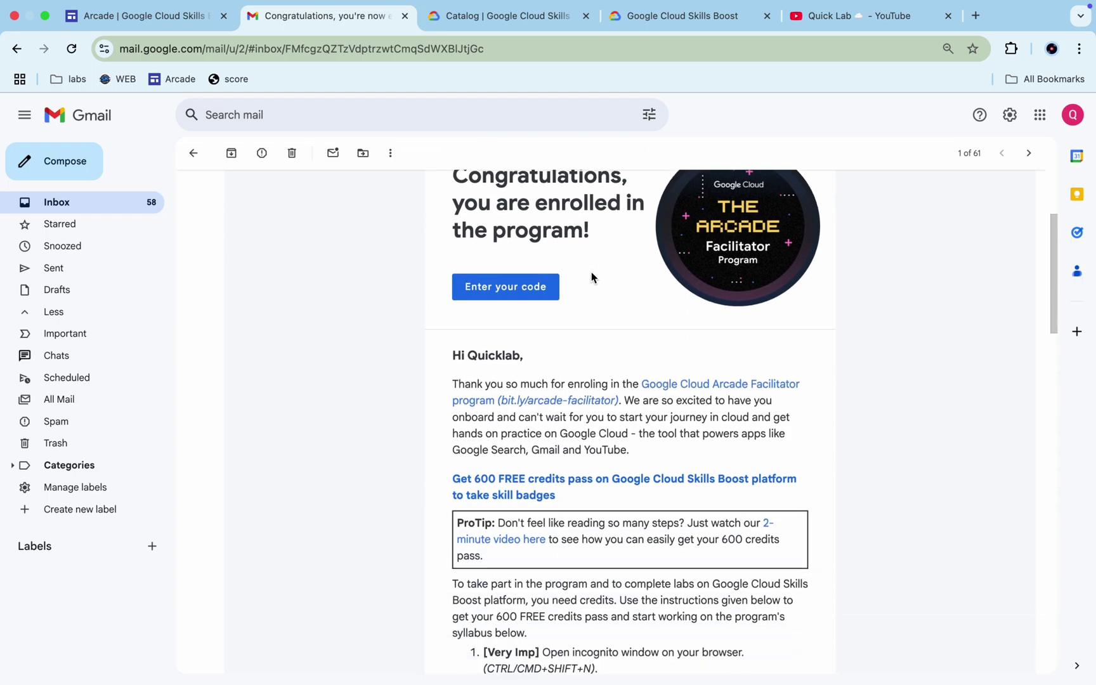
{"action": "scroll", "coordinate": [590, 277], "scroll_direction": "down", "scroll_amount": 2}
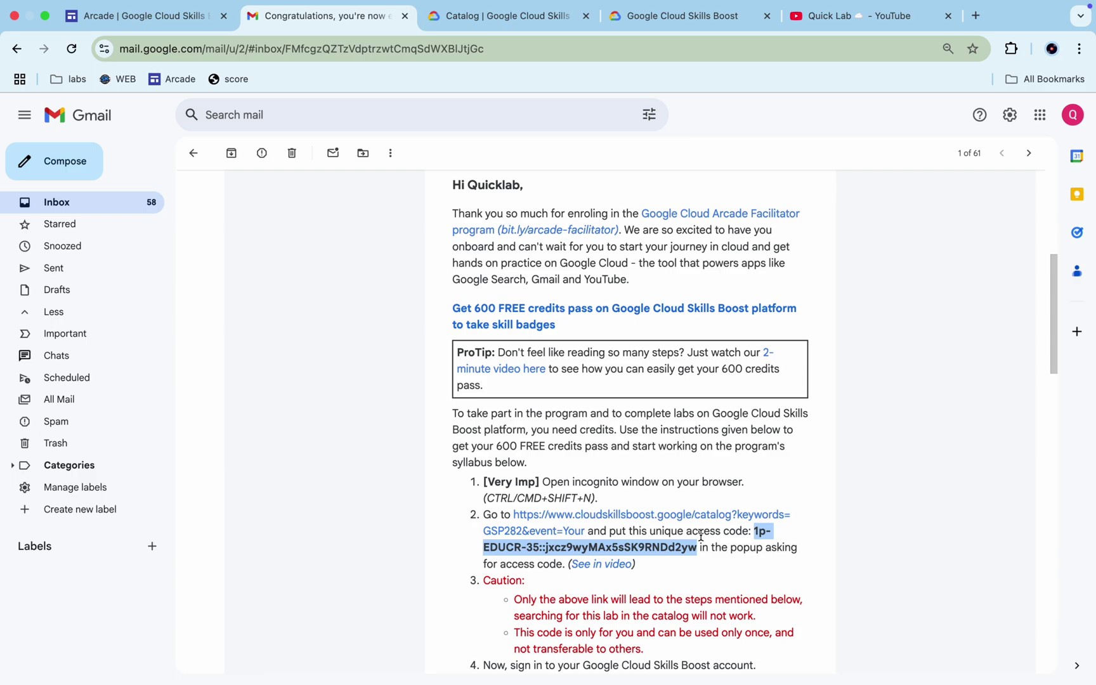
Step: Redeem the pasted Arcade access code on the GSP282 catalog page and open that lab
{"action": "left_click", "coordinate": [631, 517]}
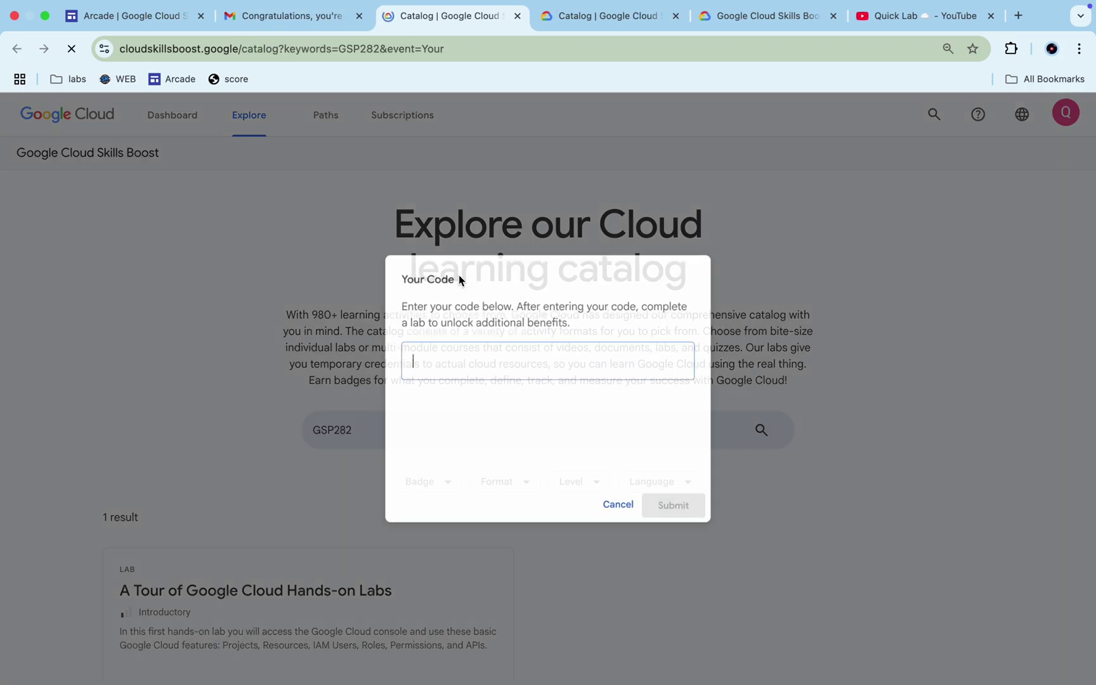
{"action": "key", "text": "super+v"}
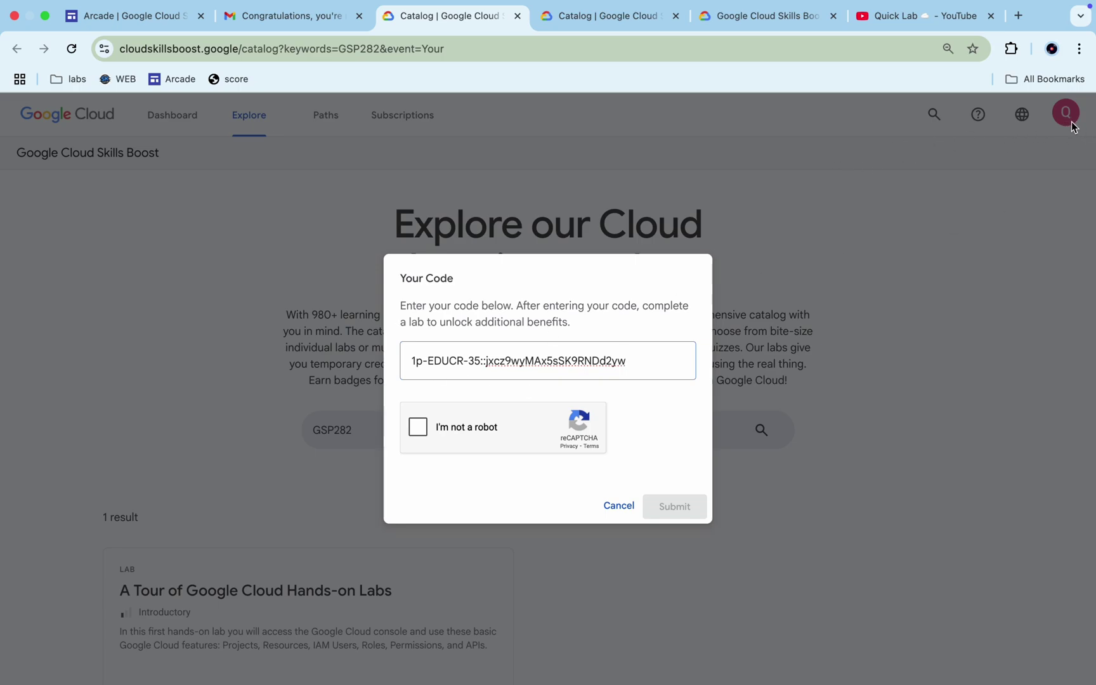
{"action": "left_click", "coordinate": [419, 427]}
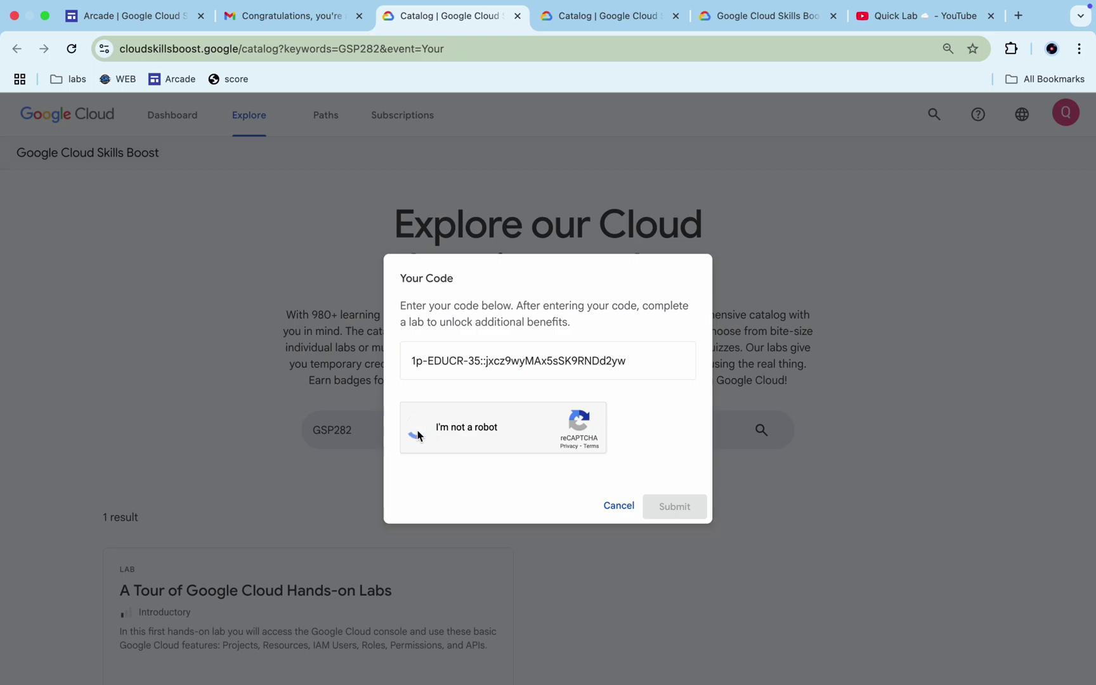
{"action": "left_click", "coordinate": [674, 513]}
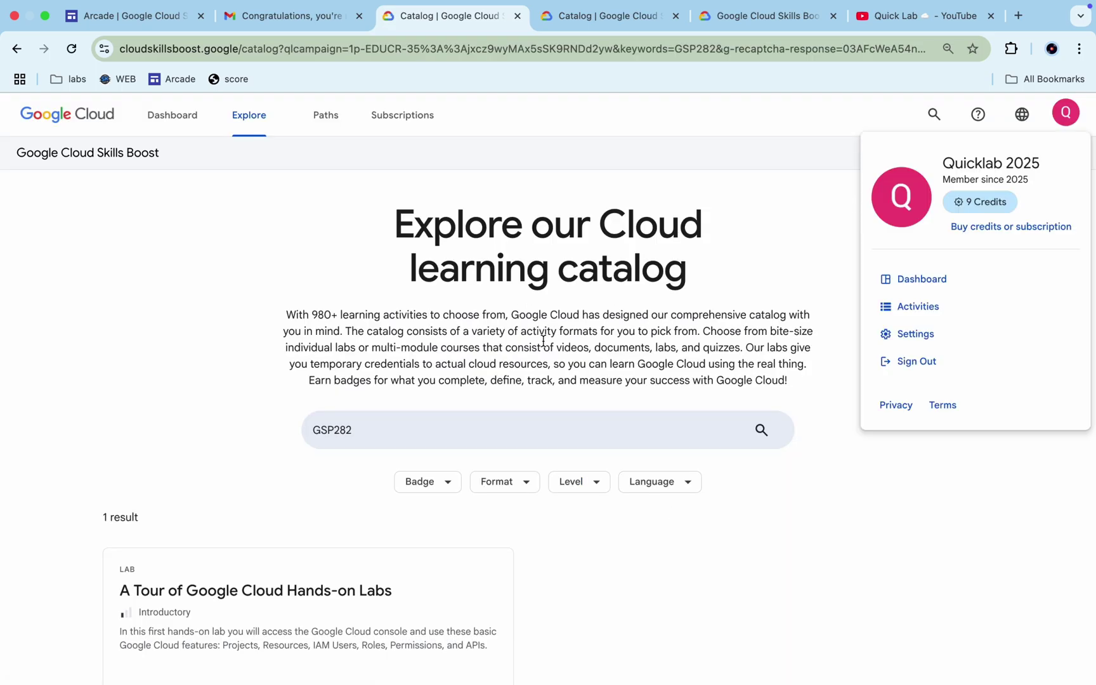
{"action": "left_click", "coordinate": [566, 336]}
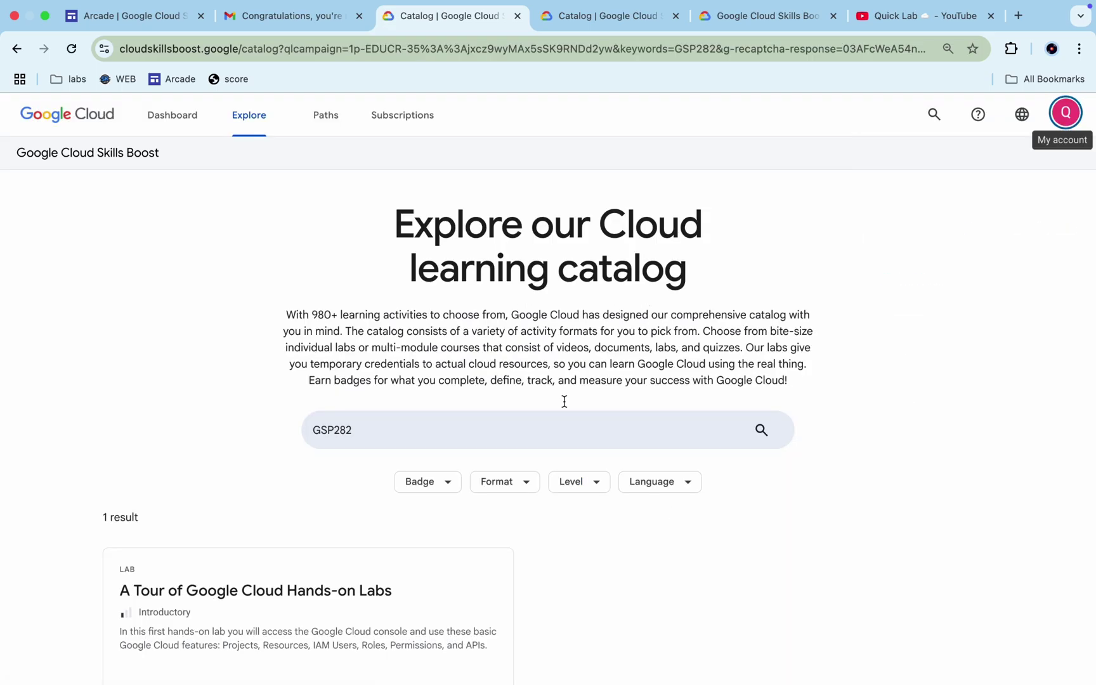
{"action": "scroll", "coordinate": [565, 402], "scroll_direction": "down", "scroll_amount": 3}
{"action": "left_click", "coordinate": [407, 544]}
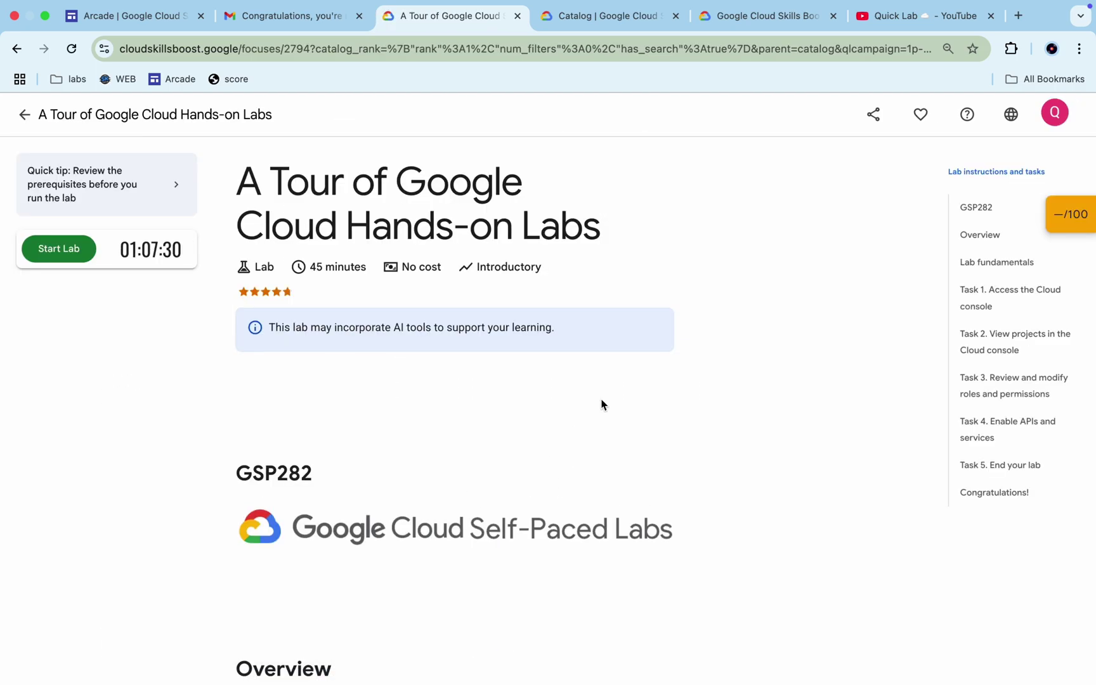
Step: Start the GSP282 lab and check the account's credits page showing 9 credits
{"action": "left_click", "coordinate": [73, 255]}
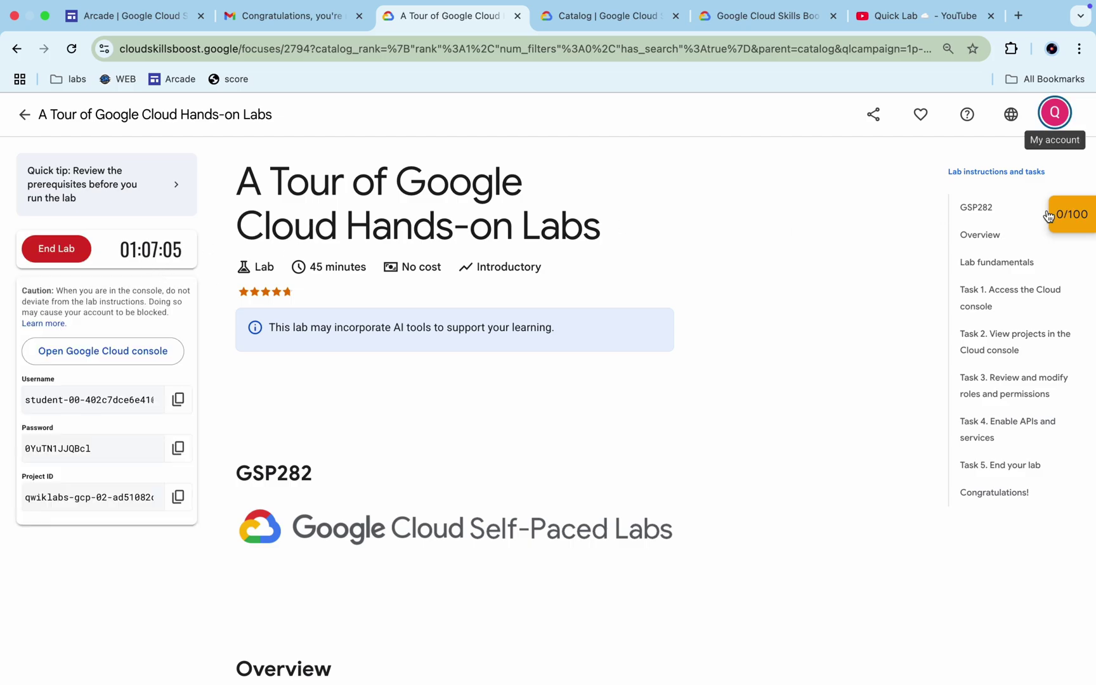
{"action": "left_click", "coordinate": [1054, 116]}
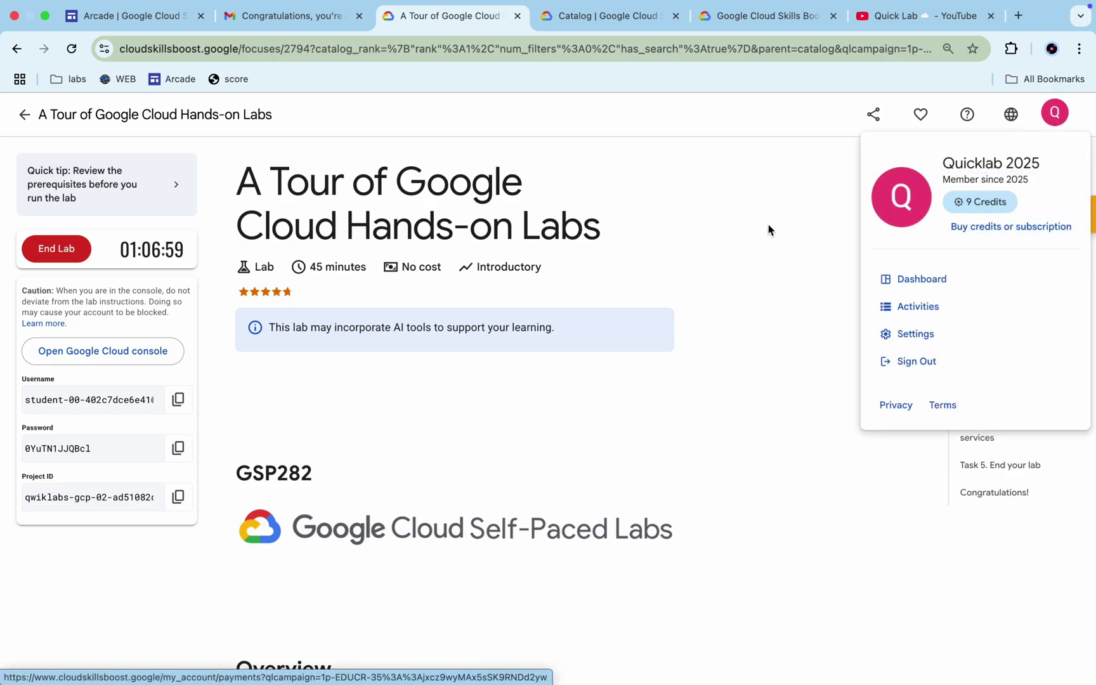
{"action": "left_click", "coordinate": [587, 289]}
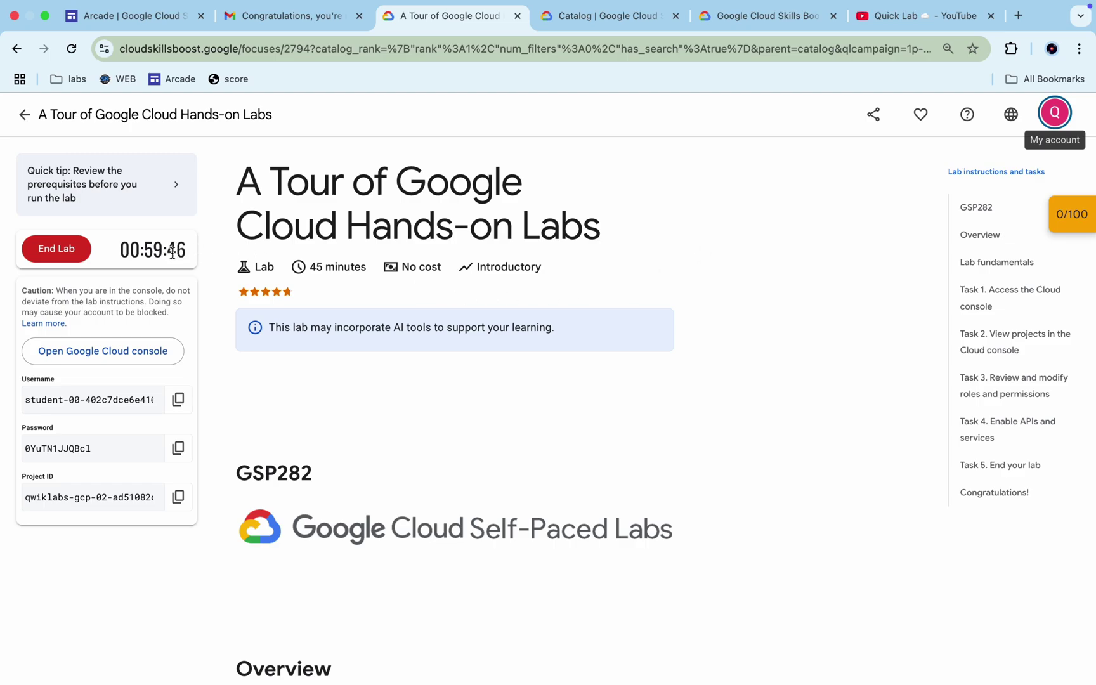
{"action": "left_click", "coordinate": [1063, 120]}
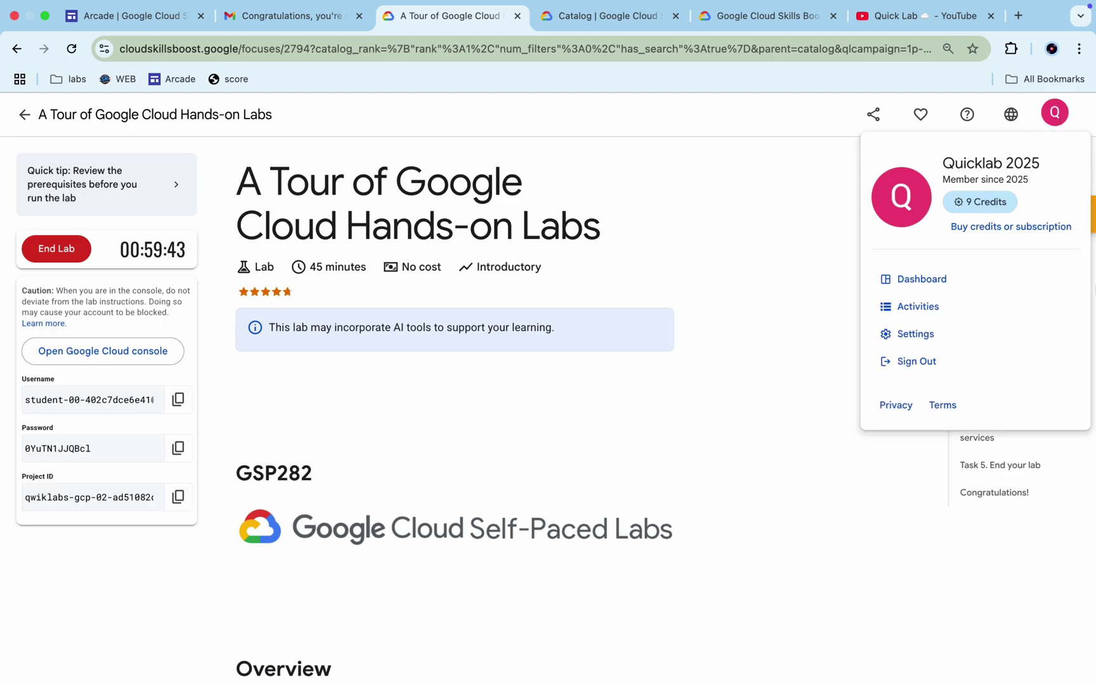
{"action": "left_click", "coordinate": [980, 208]}
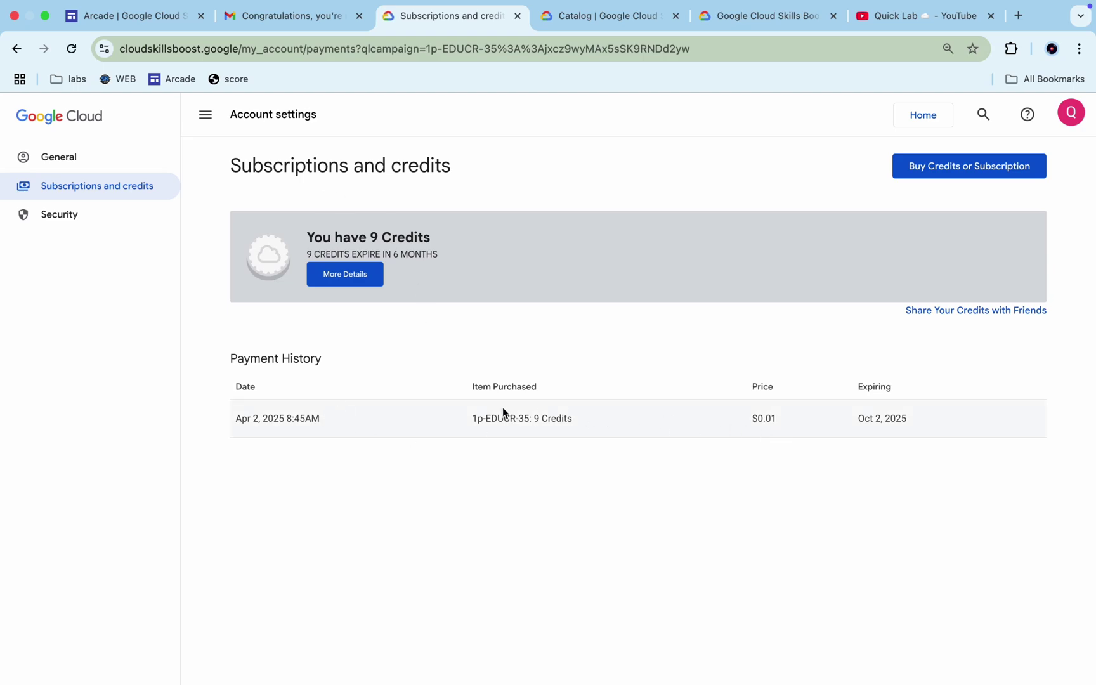
Step: End the running GSP282 lab and dismiss the feedback request
{"action": "left_click", "coordinate": [17, 49]}
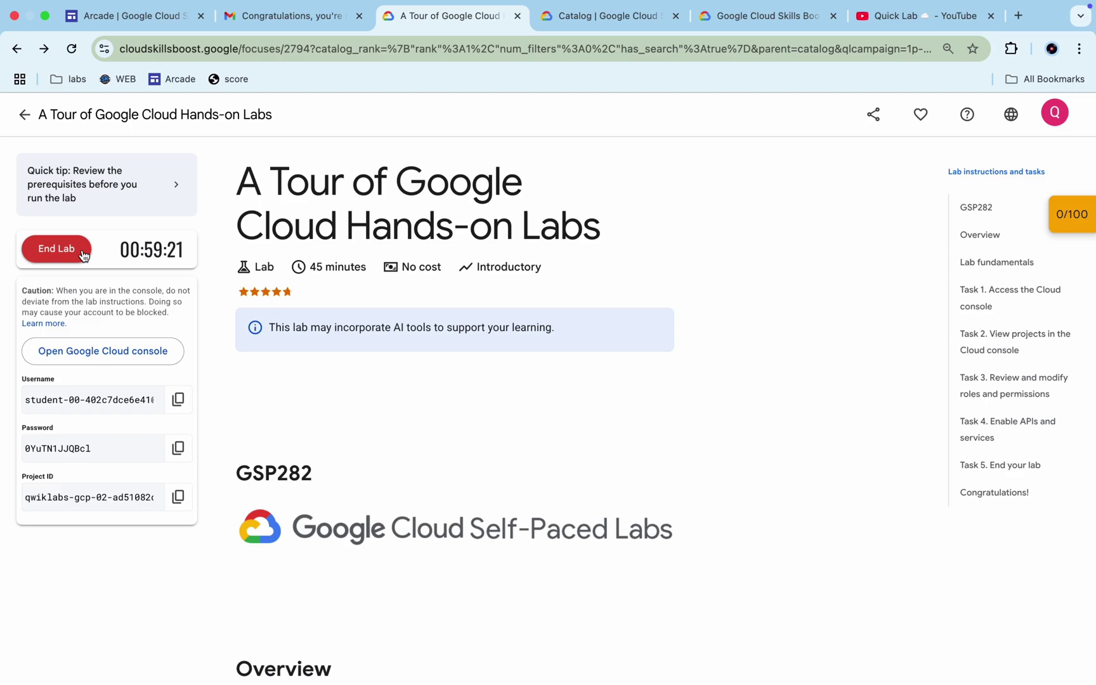
{"action": "left_click", "coordinate": [82, 250]}
{"action": "key", "text": "Return"}
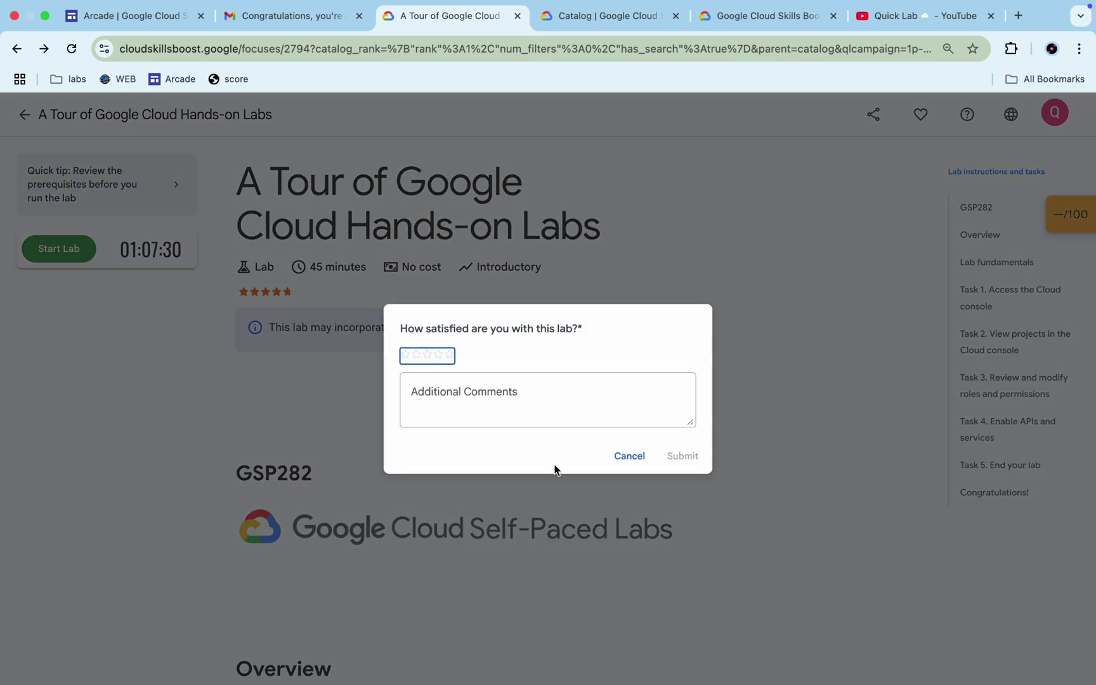
{"action": "left_click", "coordinate": [629, 454]}
Step: From the catalog page, dismiss the access code prompt and open the credits page
{"action": "left_click", "coordinate": [608, 21]}
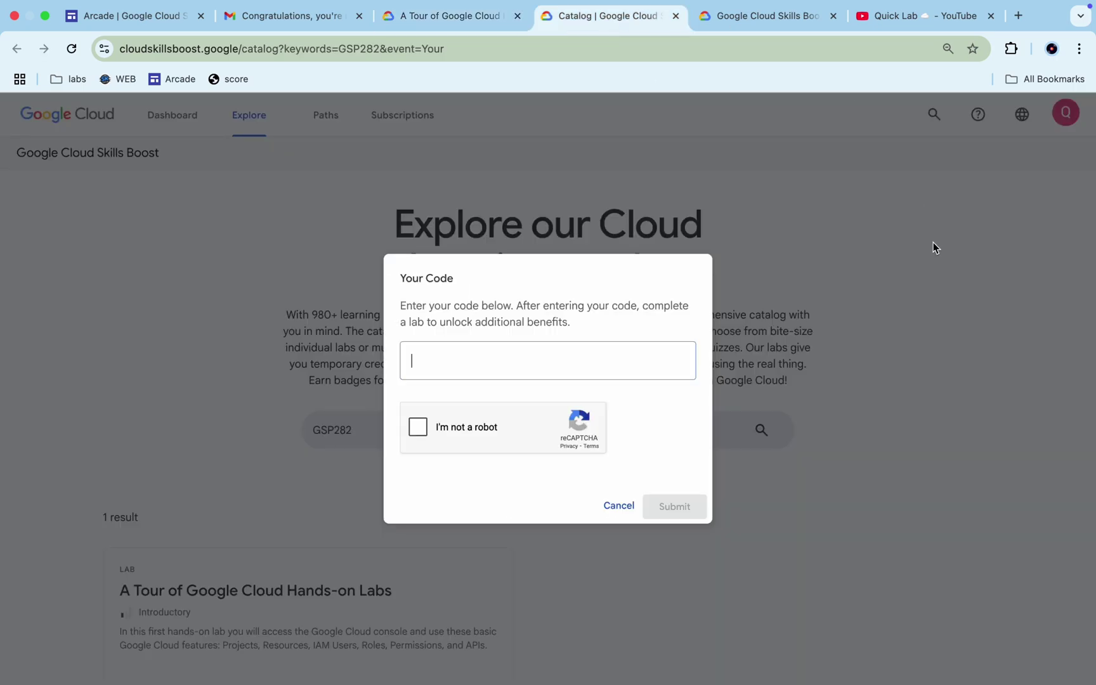
{"action": "left_click", "coordinate": [613, 506]}
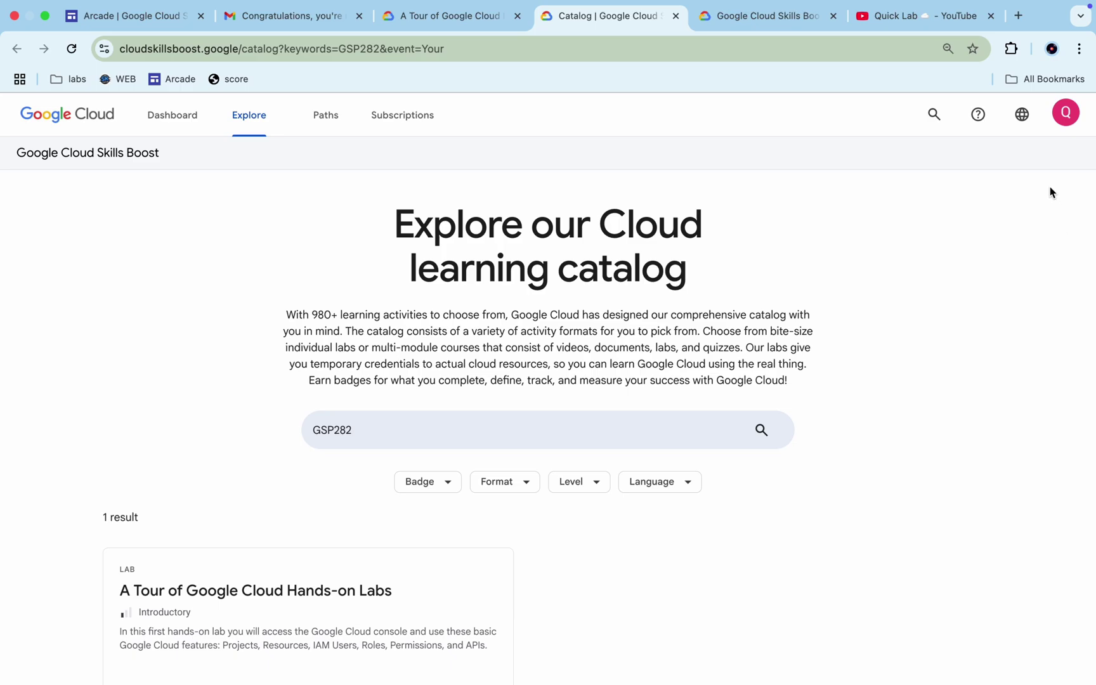
{"action": "left_click", "coordinate": [1065, 114]}
{"action": "left_click", "coordinate": [985, 211]}
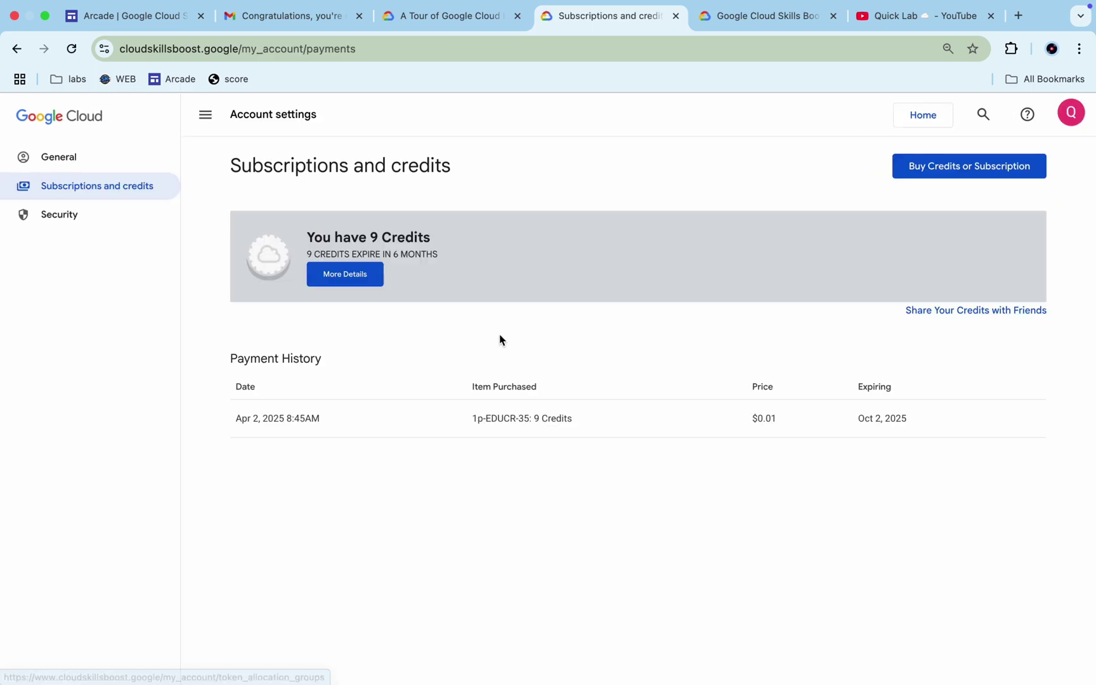
Step: Reload the credits page until it shows 609 credits and select the 600 Credits entry
{"action": "key", "text": "super+r"}
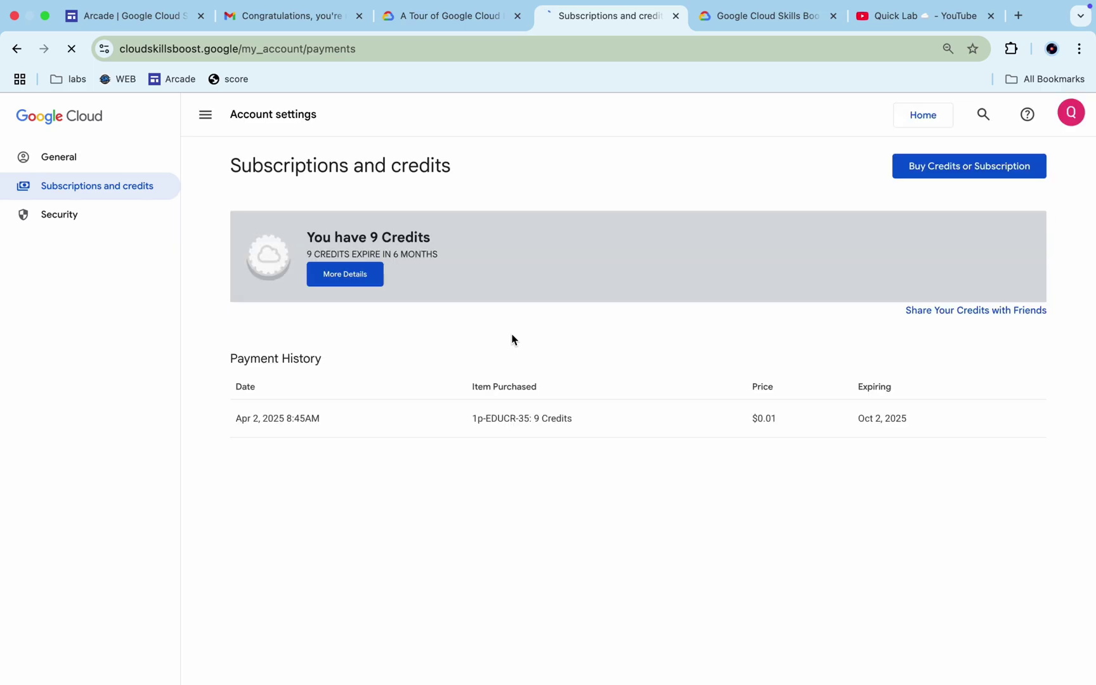
{"action": "left_click", "coordinate": [364, 288]}
{"action": "key", "text": "super+r"}
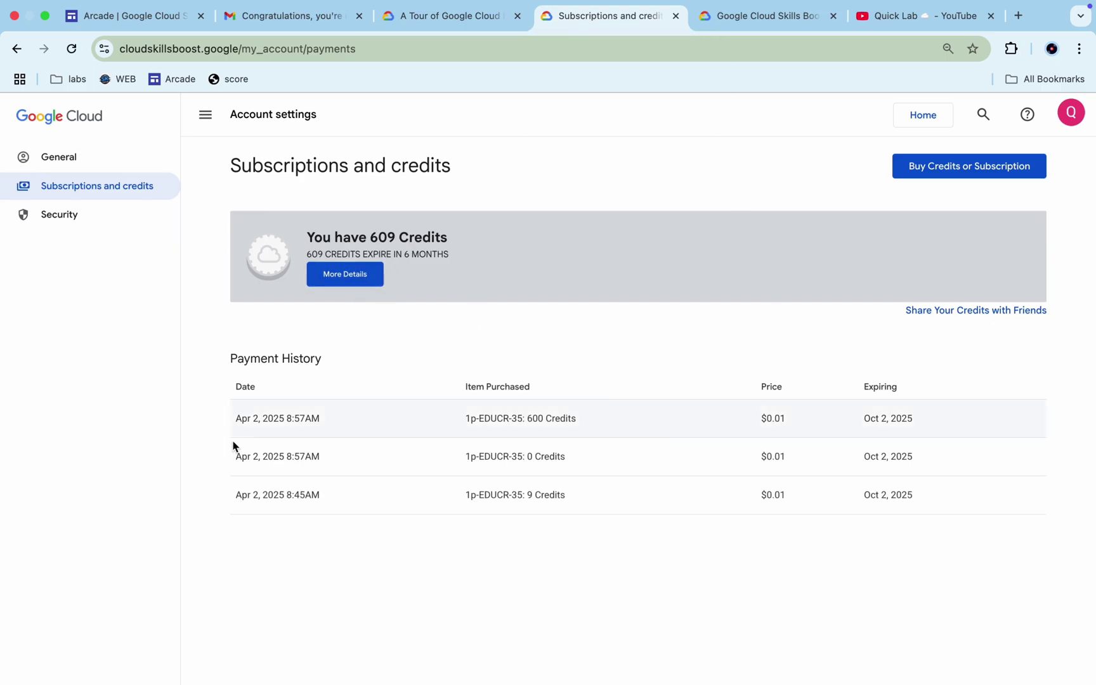
{"action": "left_click_drag", "start_coordinate": [507, 416], "coordinate": [581, 421]}
{"action": "triple_click", "coordinate": [581, 422]}
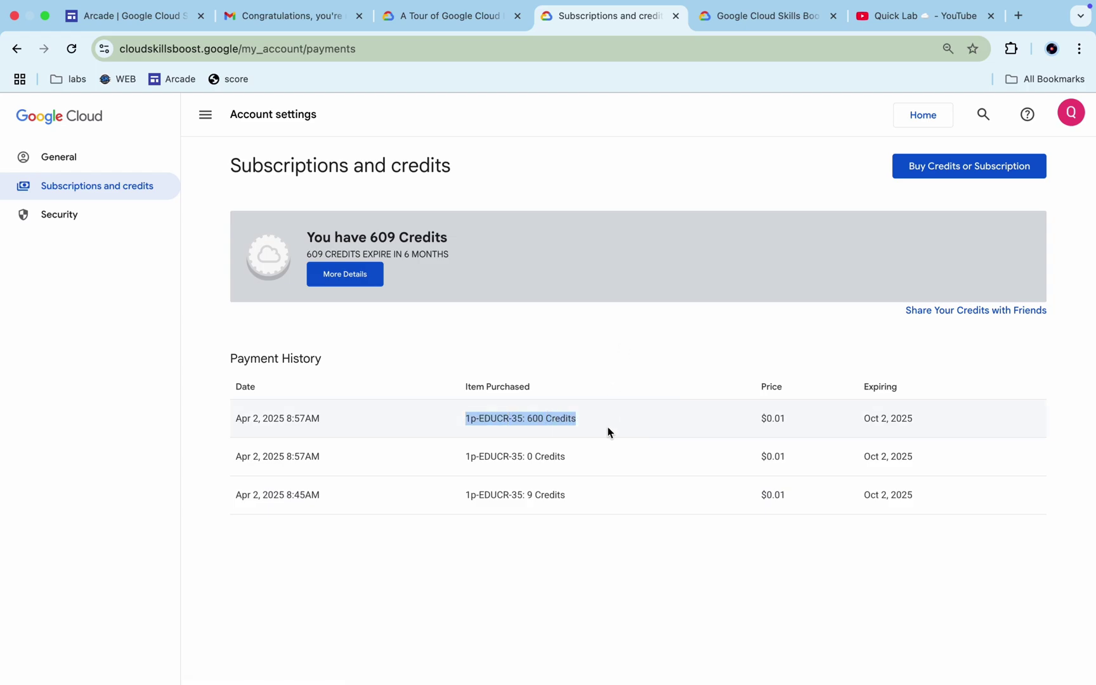
{"action": "key", "text": "super+t"}
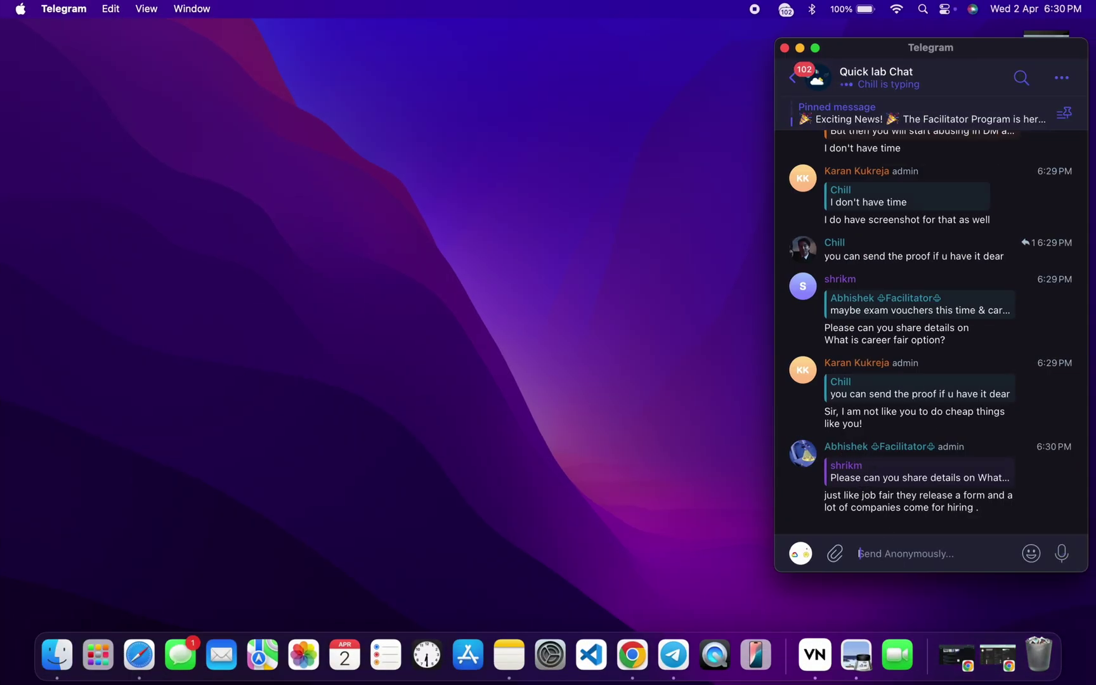
{"action": "type", "text": "list"}
Step: Send 'list' to the Quick lab Chat and copy the skill-badge spreadsheet link from the reply
{"action": "key", "text": "Return"}
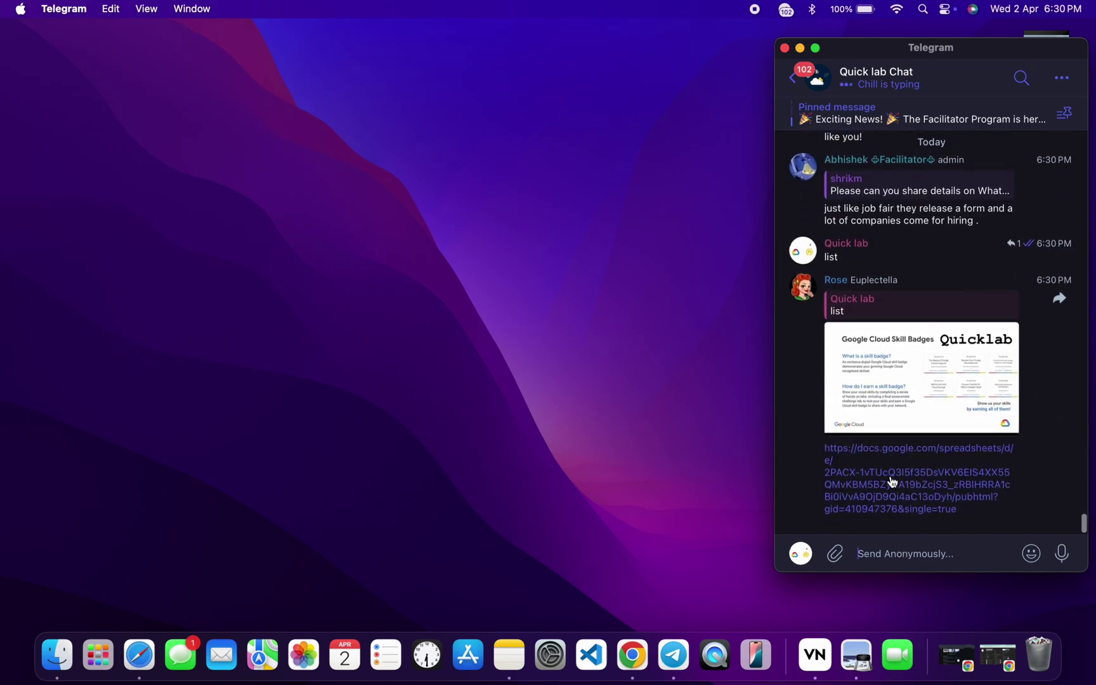
{"action": "triple_click", "coordinate": [895, 486]}
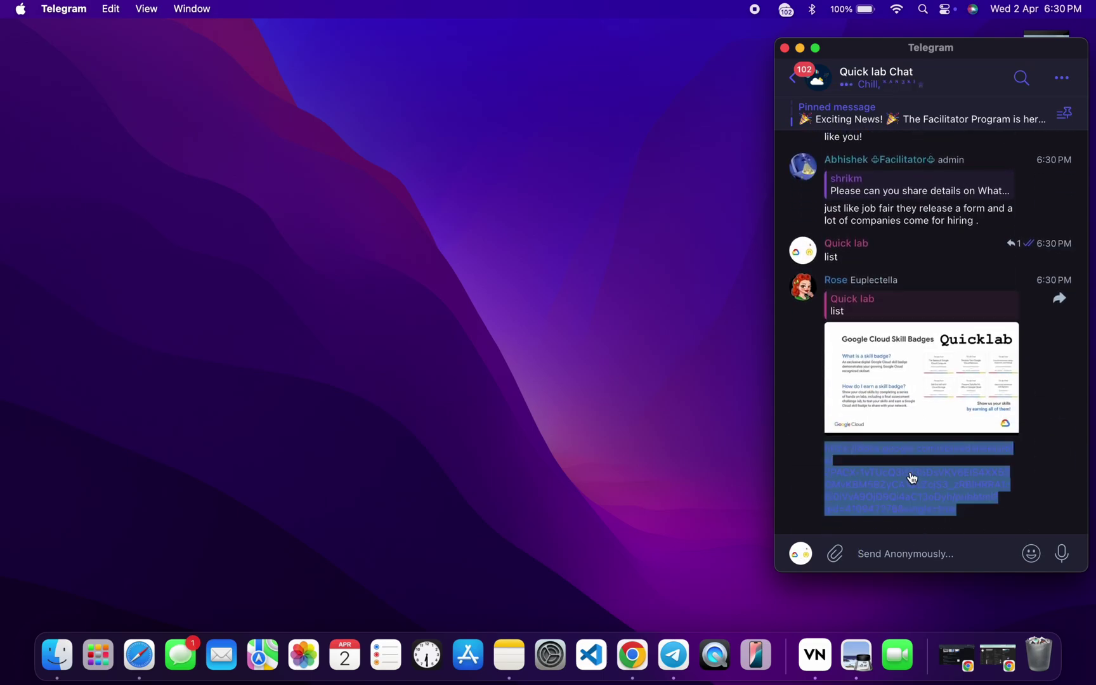
{"action": "key", "text": "super+c"}
{"action": "key", "text": "super+Tab"}
Step: Load the copied Quicklab skill-badge spreadsheet link in a new browser tab
{"action": "key", "text": "super+t"}
{"action": "key", "text": "super+v"}
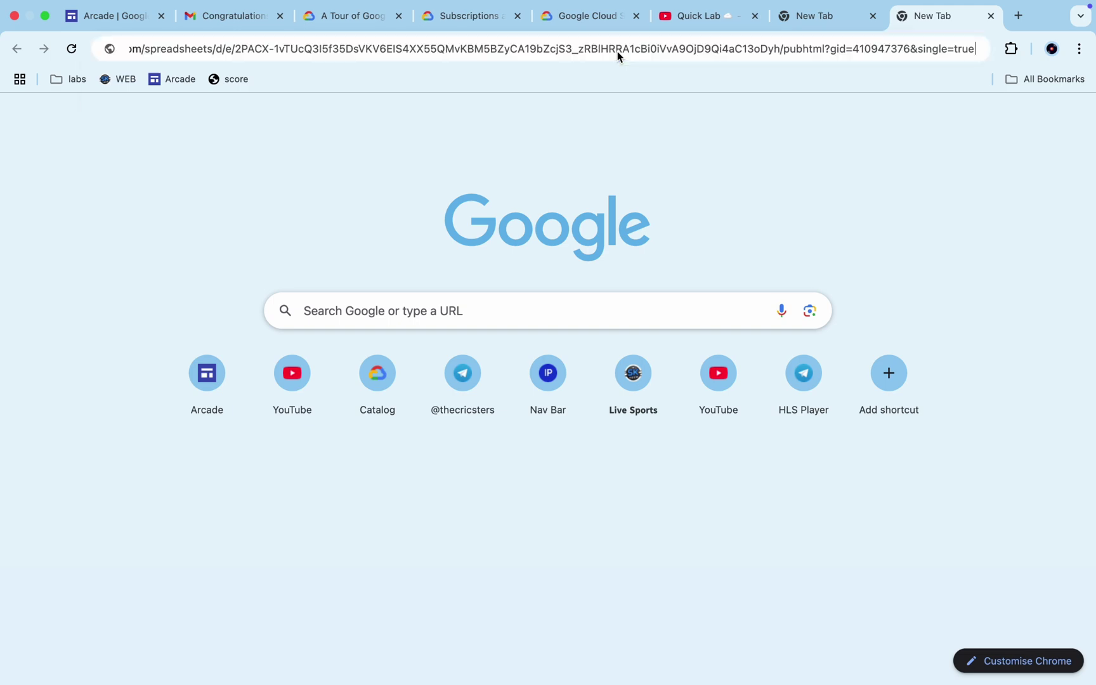
{"action": "key", "text": "Return"}
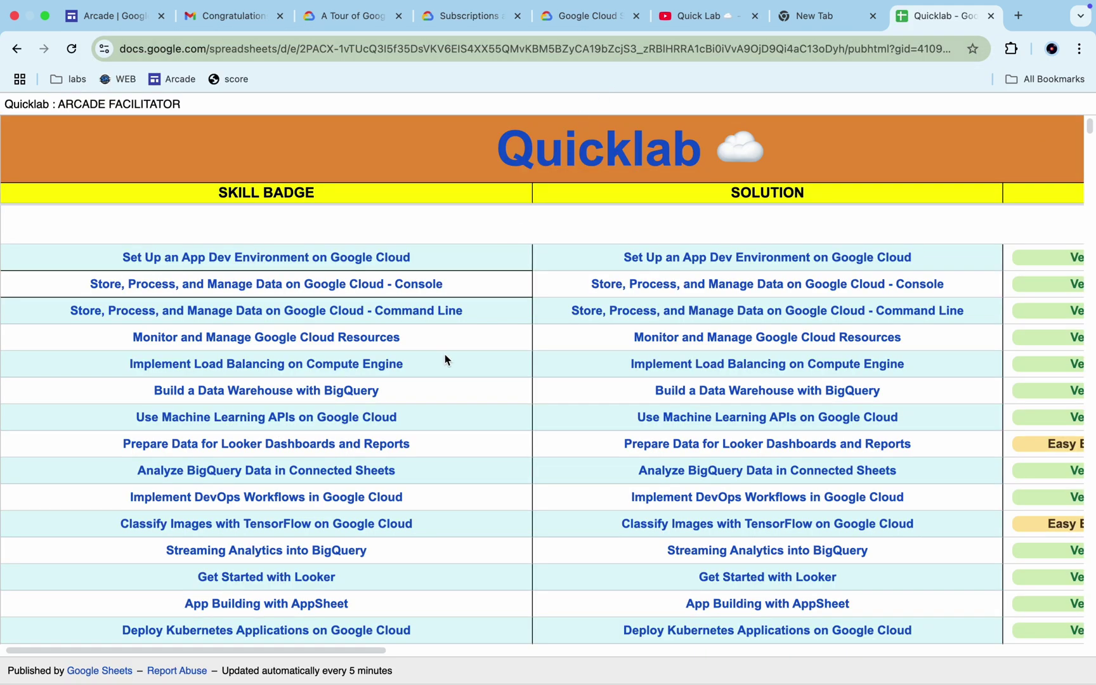
{"action": "scroll", "coordinate": [445, 356], "scroll_direction": "down", "scroll_amount": 10}
{"action": "scroll", "coordinate": [445, 355], "scroll_direction": "down", "scroll_amount": 5}
{"action": "scroll", "coordinate": [445, 356], "scroll_direction": "down", "scroll_amount": 6}
{"action": "scroll", "coordinate": [445, 356], "scroll_direction": "up", "scroll_amount": 3}
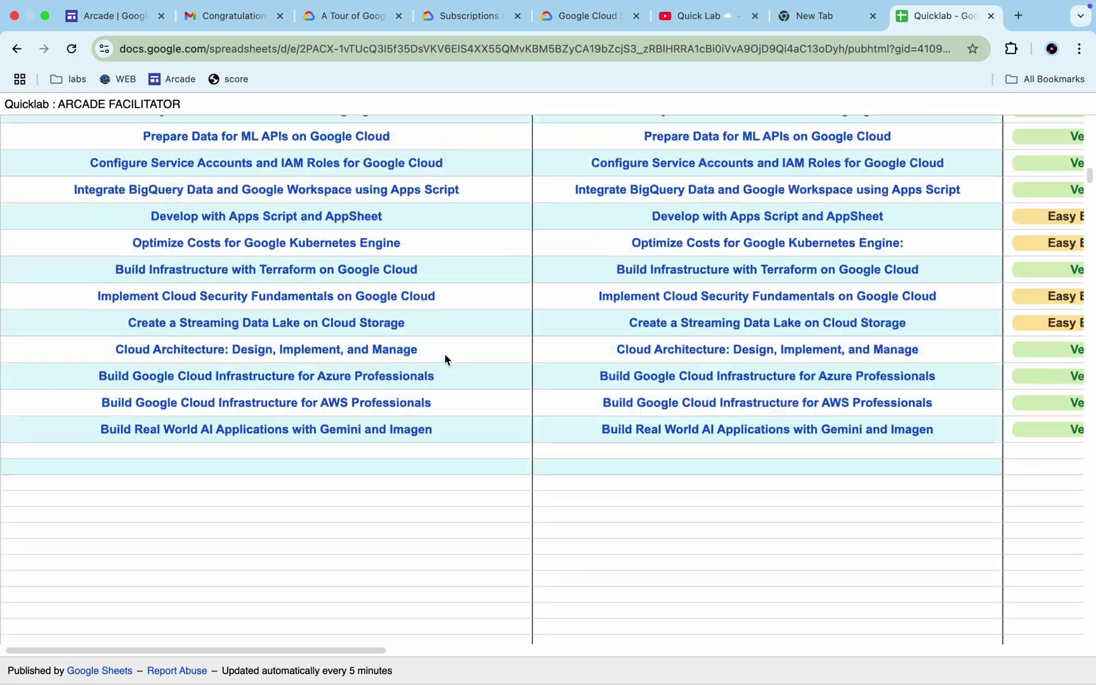
{"action": "scroll", "coordinate": [445, 353], "scroll_direction": "up", "scroll_amount": 10}
{"action": "scroll", "coordinate": [445, 354], "scroll_direction": "up", "scroll_amount": 10}
{"action": "scroll", "coordinate": [445, 354], "scroll_direction": "right", "scroll_amount": 5}
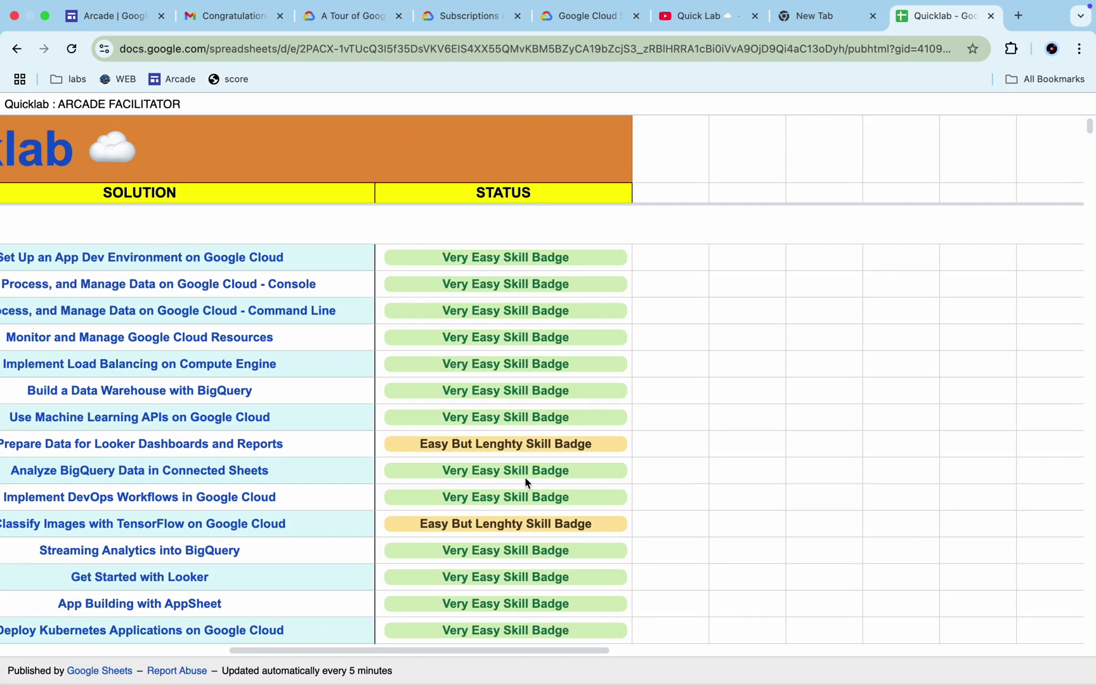
{"action": "scroll", "coordinate": [525, 483], "scroll_direction": "left", "scroll_amount": 1}
{"action": "scroll", "coordinate": [525, 482], "scroll_direction": "left", "scroll_amount": 5}
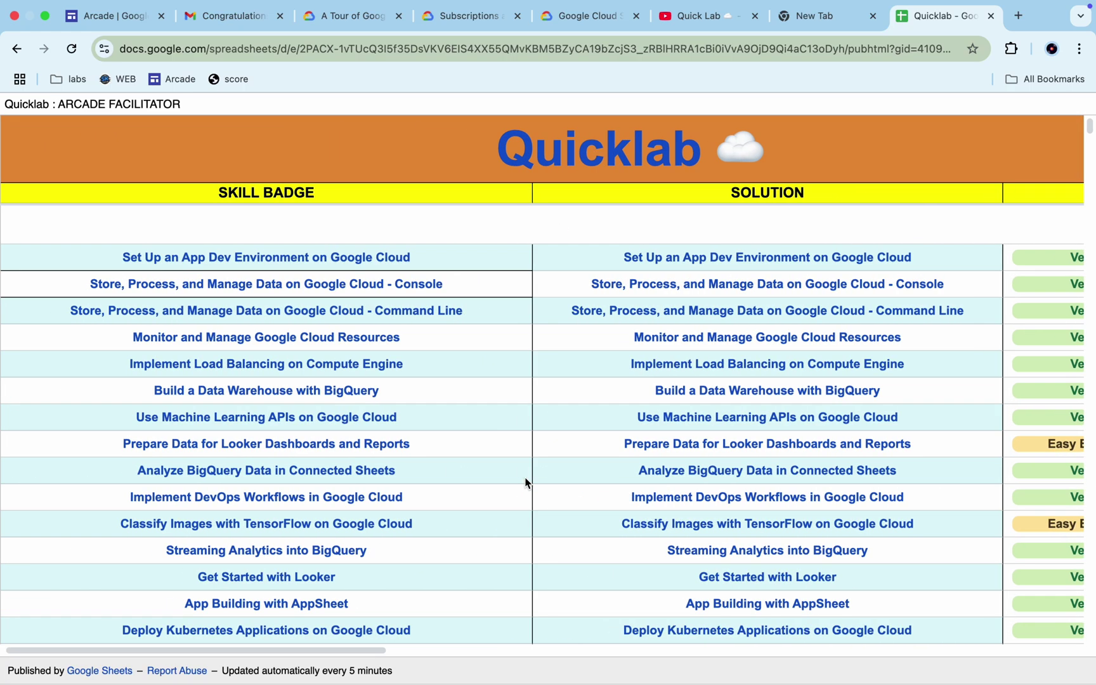